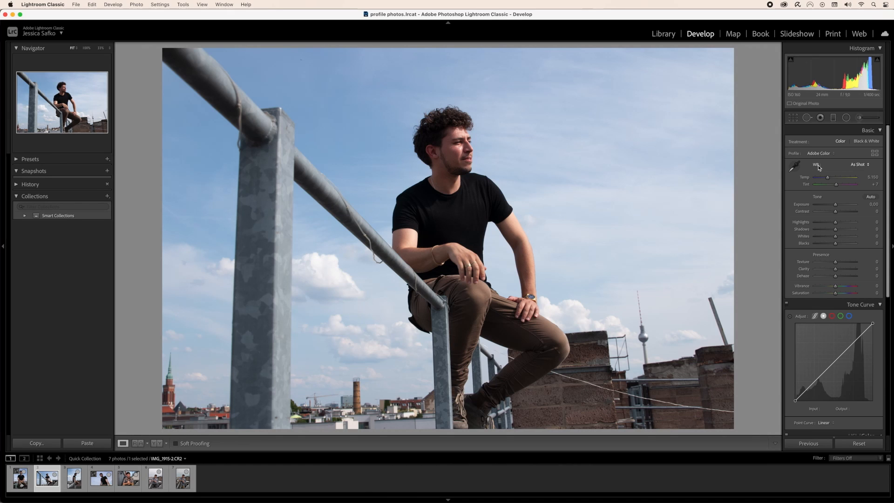
- Apply the Auto white balance to the rooftop photo and cool its temperature to 6,131
{"action": "left_click", "coordinate": [860, 165]}
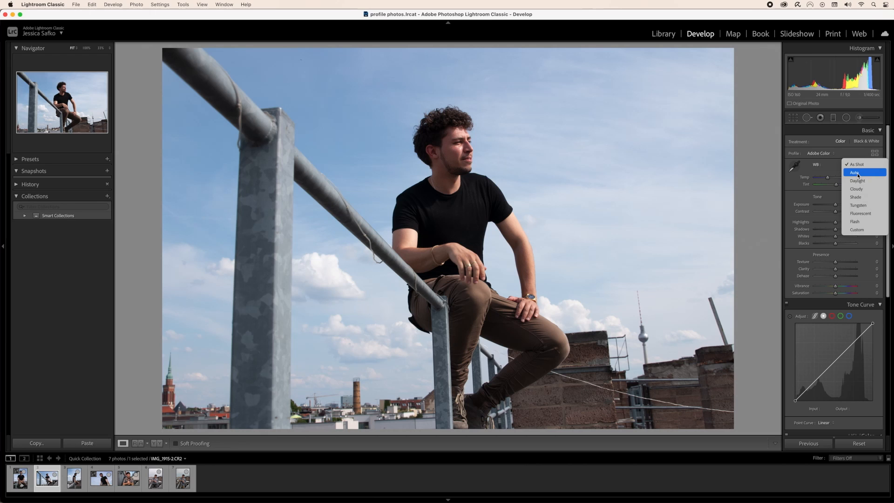
{"action": "left_click", "coordinate": [858, 175]}
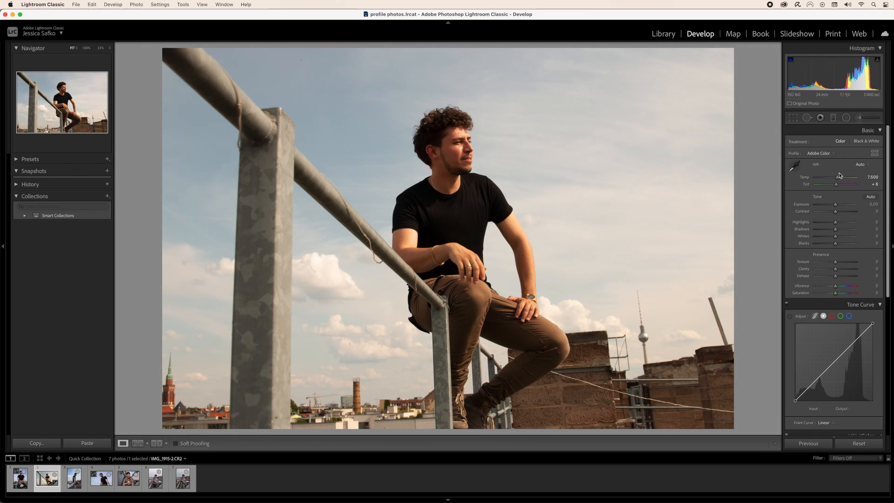
{"action": "left_click_drag", "start_coordinate": [837, 179], "coordinate": [832, 180]}
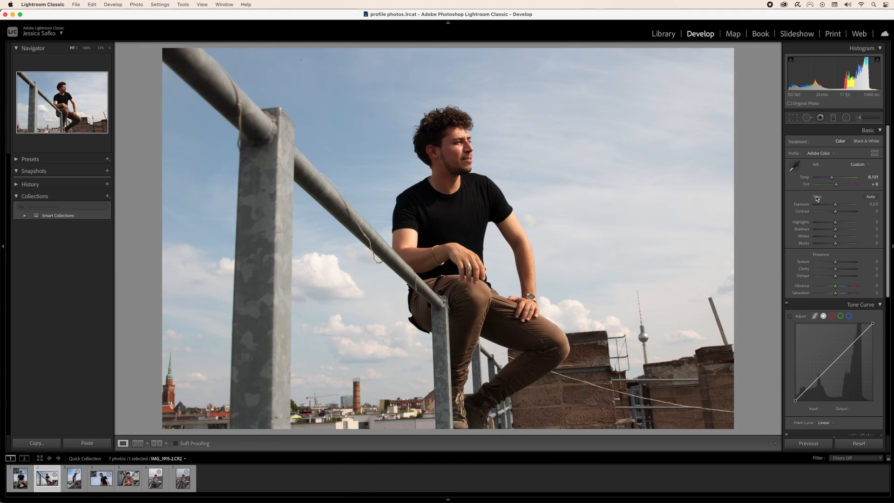
- Apply automatic tone, reset the contrast, and refine to highlights -47, shadows +33, whites +29 and blacks -19
{"action": "left_click", "coordinate": [873, 199]}
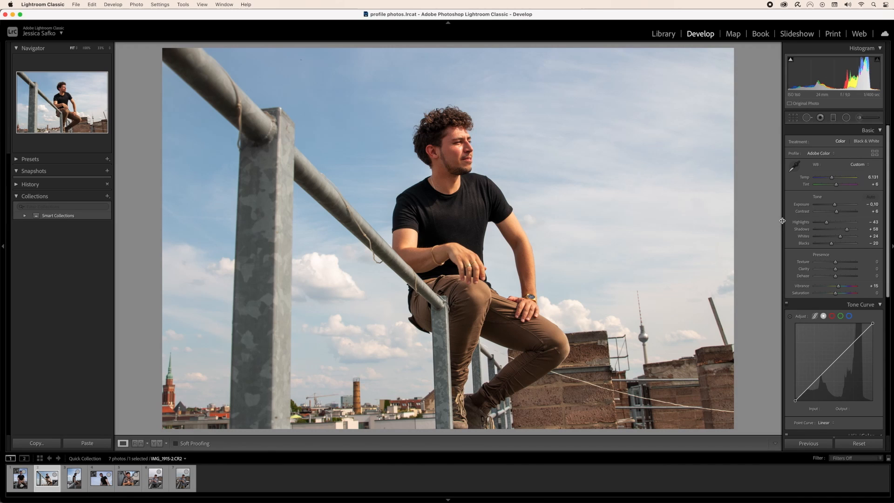
{"action": "double_click", "coordinate": [804, 213]}
{"action": "left_click_drag", "start_coordinate": [827, 225], "coordinate": [842, 229]}
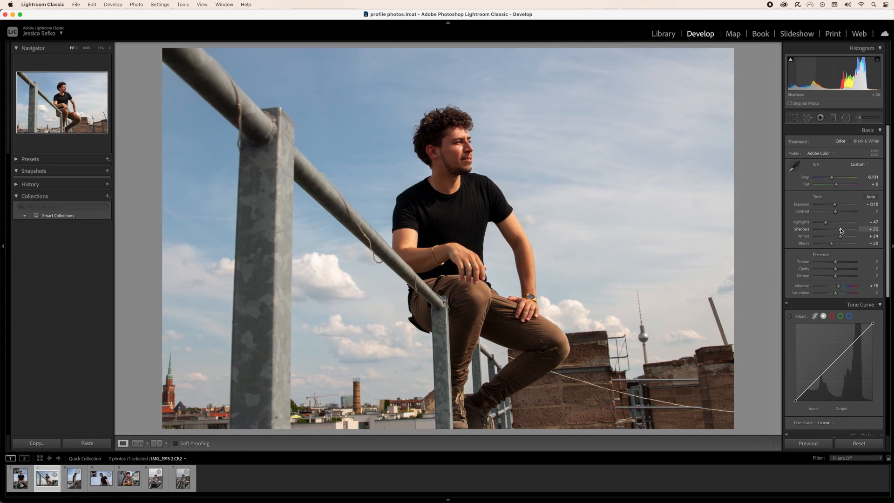
{"action": "left_click_drag", "start_coordinate": [839, 236], "coordinate": [832, 246]}
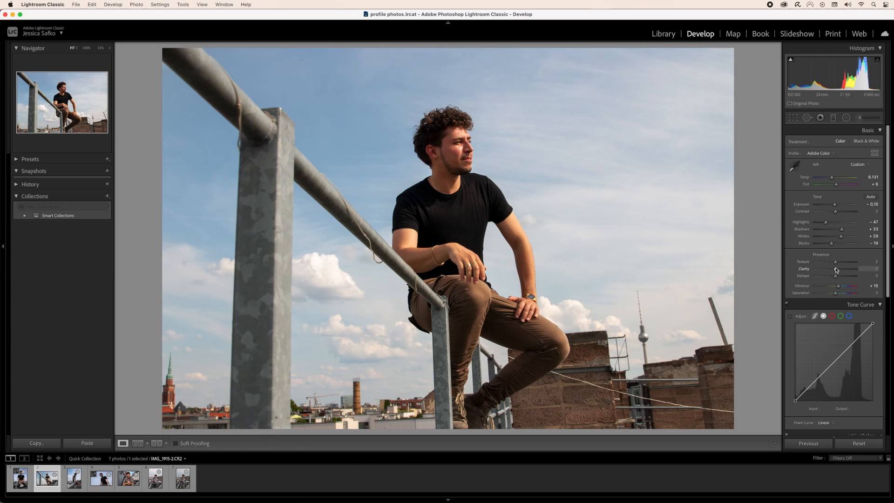
- Reduce the photo's colour intensity by setting vibrance to +2 and saturation to -12
{"action": "scroll", "coordinate": [793, 261], "scroll_direction": "down", "scroll_amount": 2}
{"action": "left_click_drag", "start_coordinate": [838, 261], "coordinate": [837, 263]}
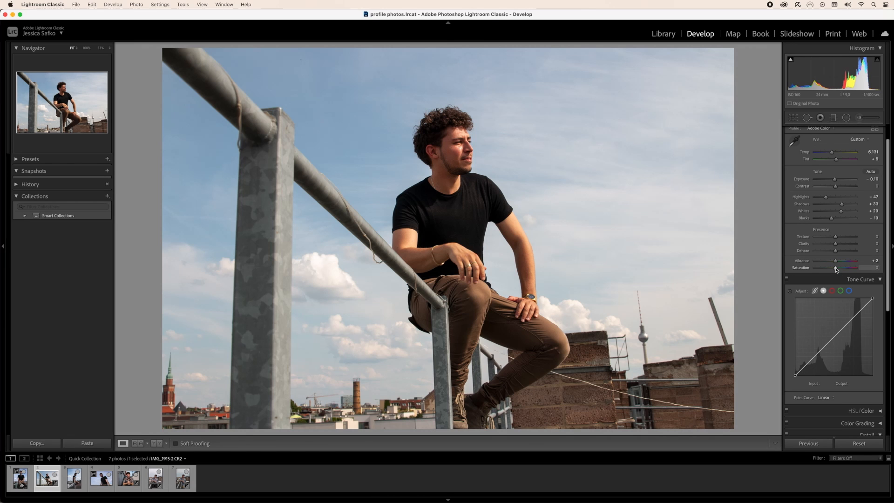
{"action": "left_click_drag", "start_coordinate": [837, 270], "coordinate": [835, 270]}
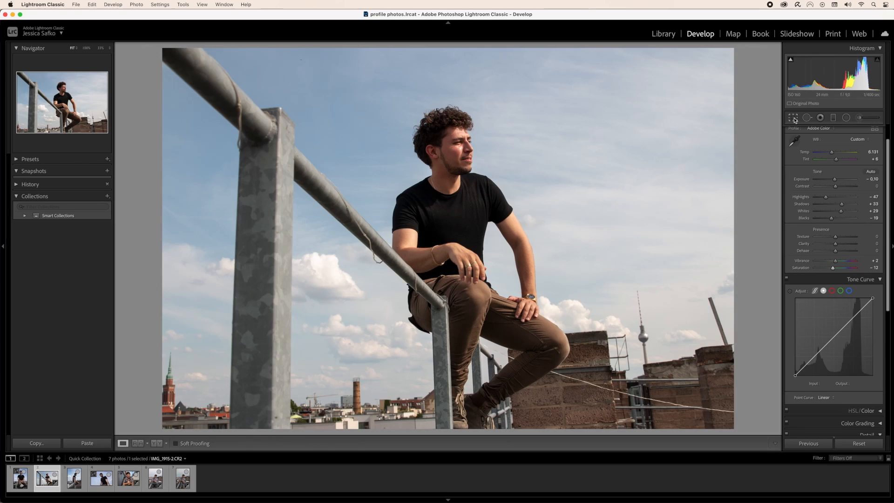
{"action": "left_click", "coordinate": [794, 118]}
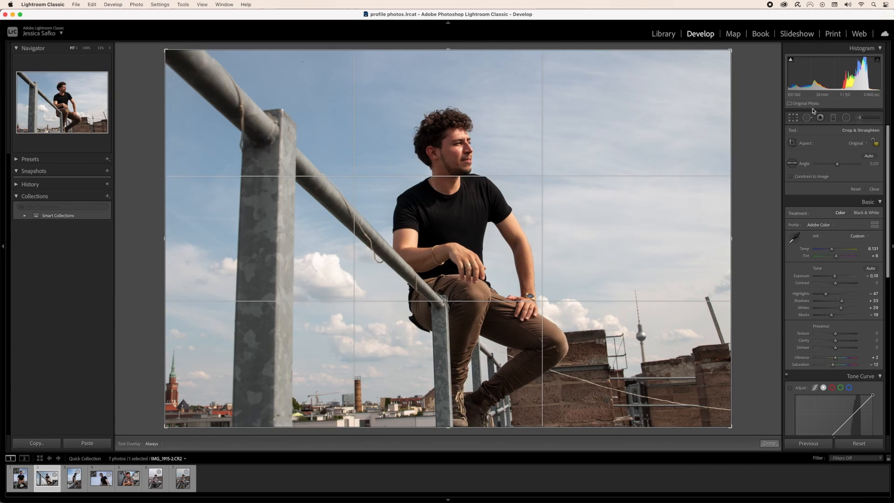
{"action": "mouse_move", "coordinate": [740, 49]}
{"action": "left_mouse_down"}
{"action": "mouse_move", "coordinate": [745, 57]}
{"action": "mouse_move", "coordinate": [741, 49]}
{"action": "left_mouse_up"}
{"action": "key", "text": "Return"}
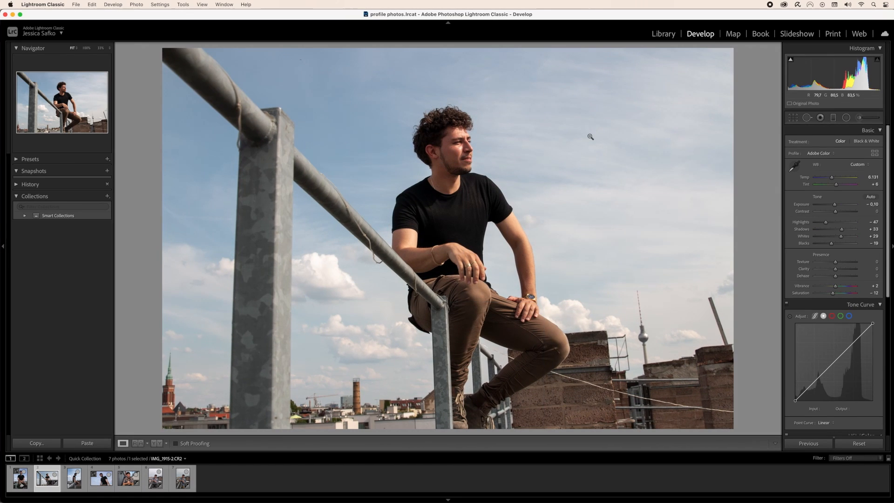
- Try the Auto Upright correction on the photo's perspective
{"action": "left_click", "coordinate": [794, 119]}
{"action": "scroll", "coordinate": [819, 169], "scroll_direction": "down", "scroll_amount": 15}
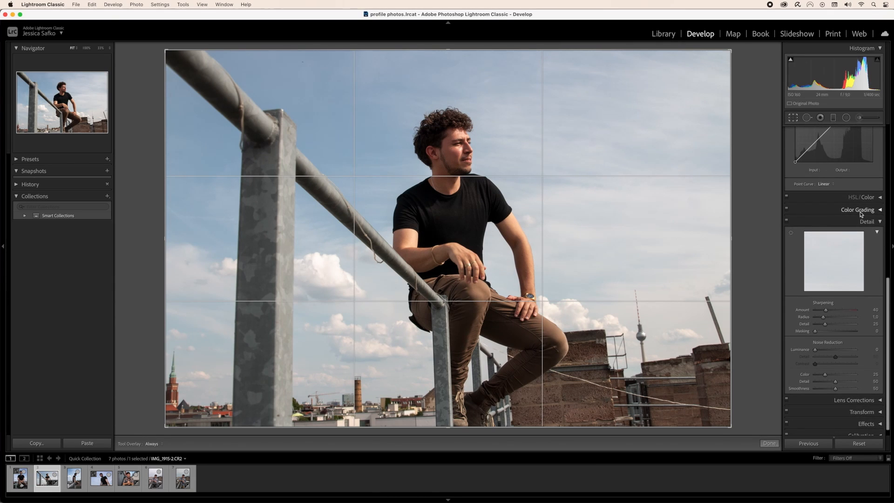
{"action": "scroll", "coordinate": [861, 213], "scroll_direction": "down", "scroll_amount": 2}
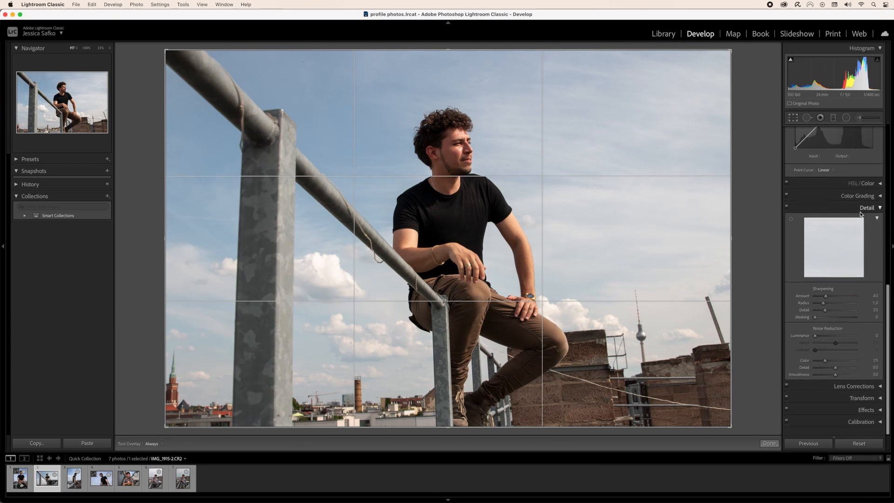
{"action": "left_click", "coordinate": [880, 403]}
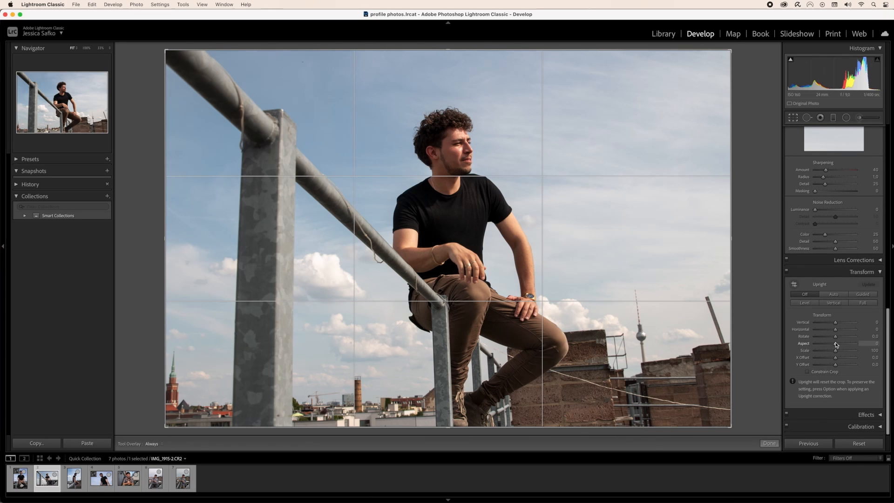
{"action": "left_click", "coordinate": [836, 296]}
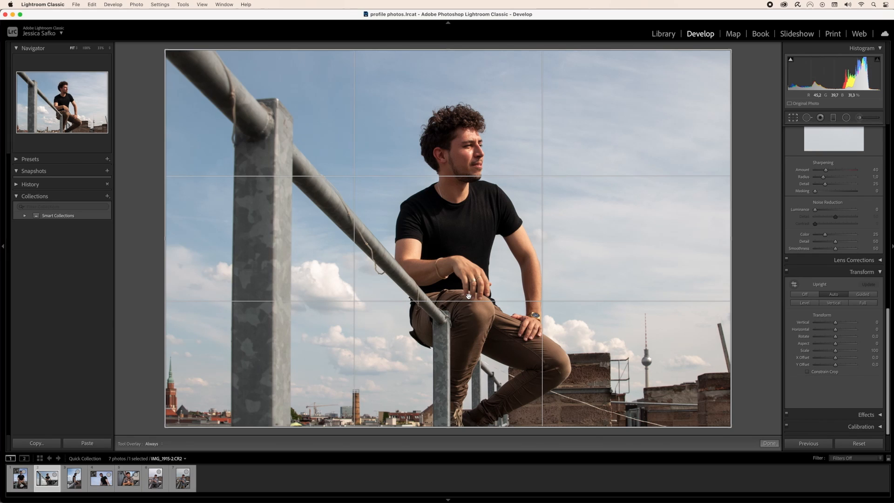
- Try the Guided and Full Upright modes and settle on the Level correction for the photo
{"action": "left_click", "coordinate": [863, 294]}
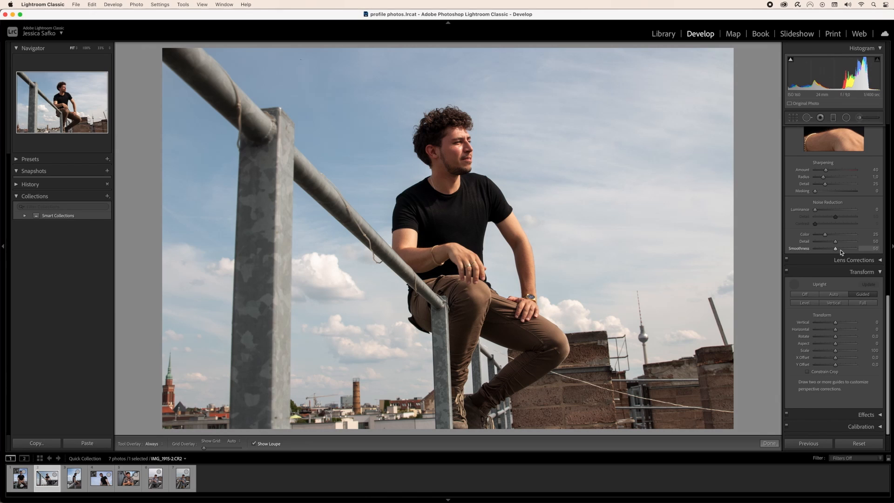
{"action": "left_click", "coordinate": [863, 303]}
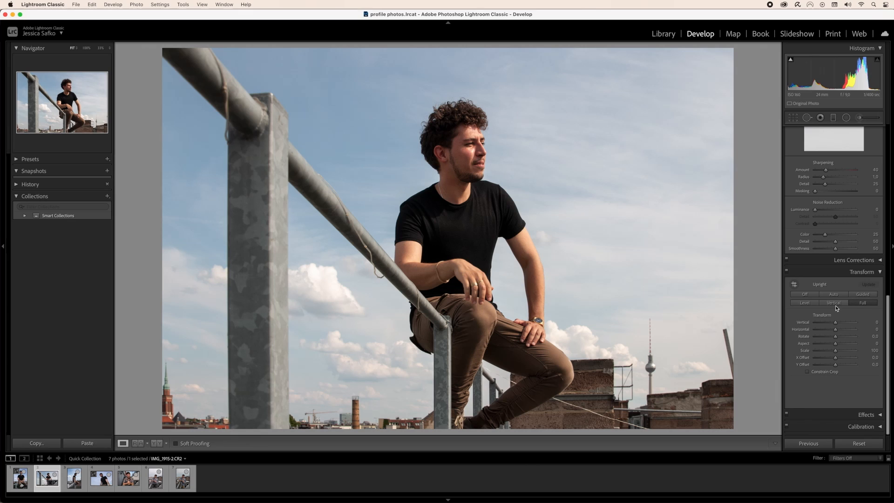
{"action": "left_click", "coordinate": [802, 306]}
{"action": "left_click", "coordinate": [803, 305]}
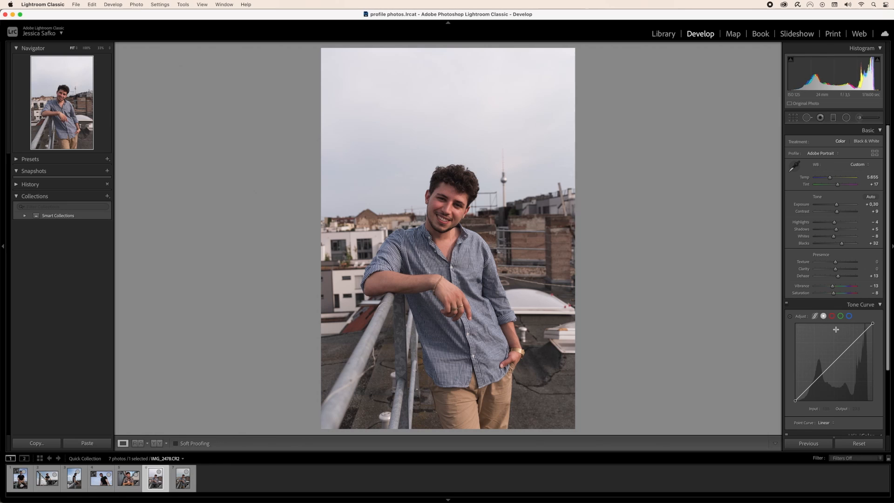
- Try raising the tone curve's black point to an output of 155 and return it to 0
{"action": "scroll", "coordinate": [836, 329], "scroll_direction": "down", "scroll_amount": 4}
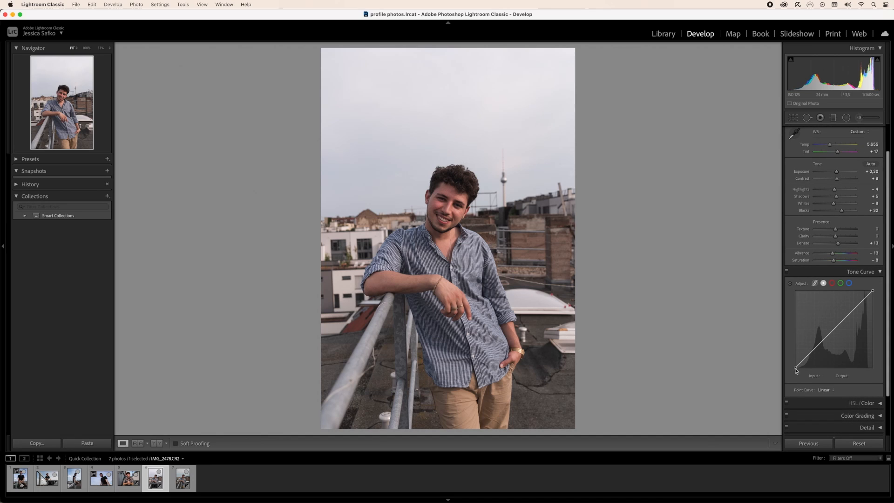
{"action": "left_click_drag", "start_coordinate": [795, 369], "coordinate": [789, 322]}
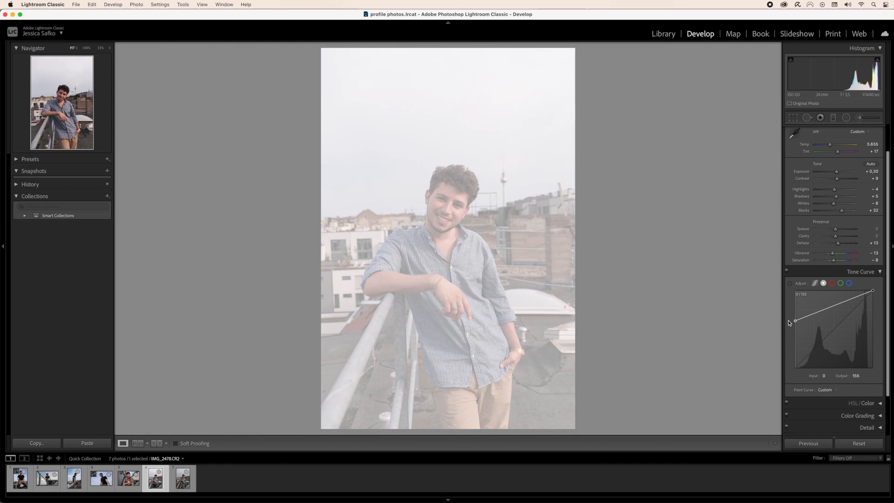
{"action": "left_click_drag", "start_coordinate": [788, 322], "coordinate": [789, 379]}
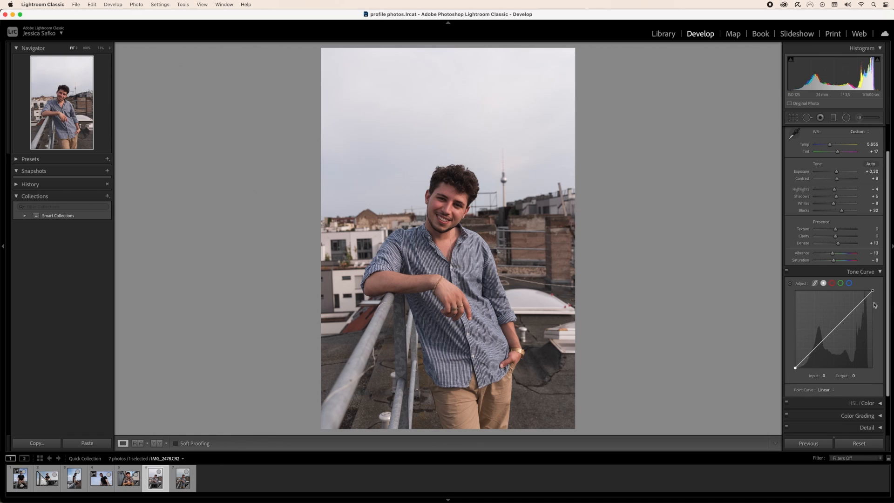
{"action": "mouse_move", "coordinate": [873, 291]}
{"action": "left_mouse_down"}
{"action": "mouse_move", "coordinate": [875, 322]}
{"action": "mouse_move", "coordinate": [872, 291]}
{"action": "left_mouse_up"}
- Shape an S-curve with points at 185/199 for highlights, 34/23 for shadows and 137/149 for midtones, and compare the photo without it
{"action": "left_click", "coordinate": [852, 311]}
{"action": "left_click", "coordinate": [834, 329]}
{"action": "left_click", "coordinate": [813, 349]}
{"action": "left_click_drag", "start_coordinate": [852, 312], "coordinate": [852, 308]}
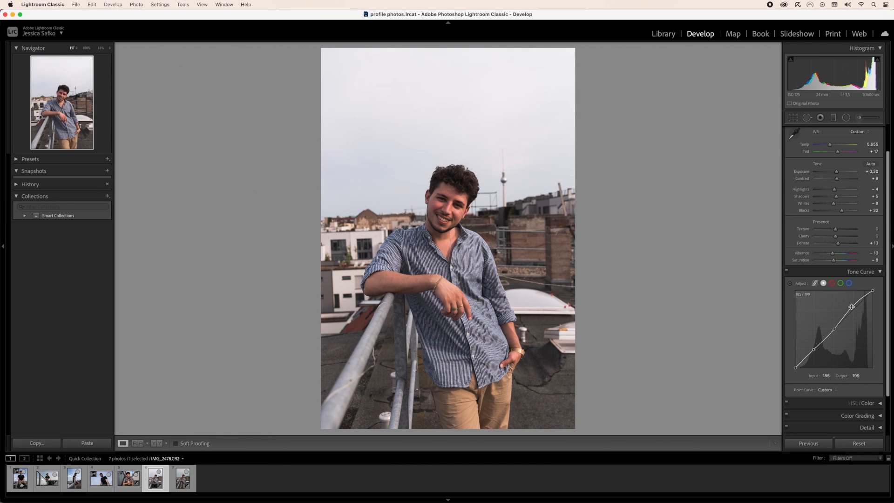
{"action": "left_click_drag", "start_coordinate": [814, 353], "coordinate": [806, 362]}
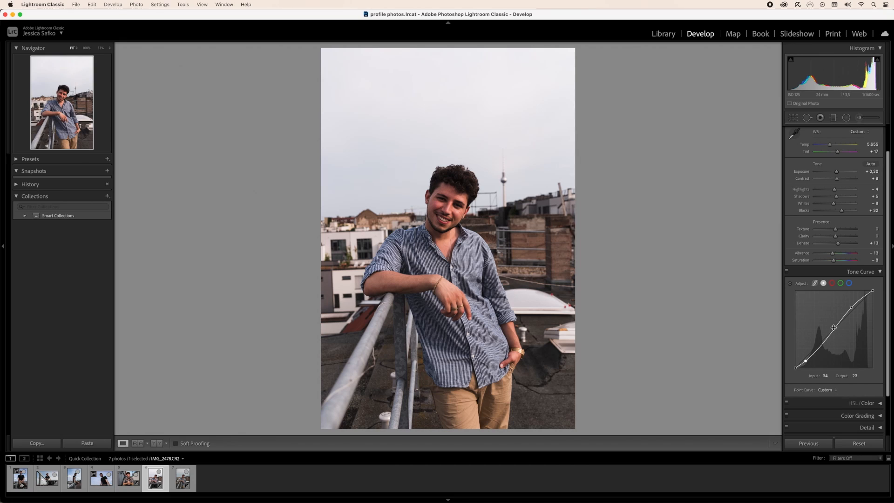
{"action": "left_click_drag", "start_coordinate": [835, 329], "coordinate": [837, 322]}
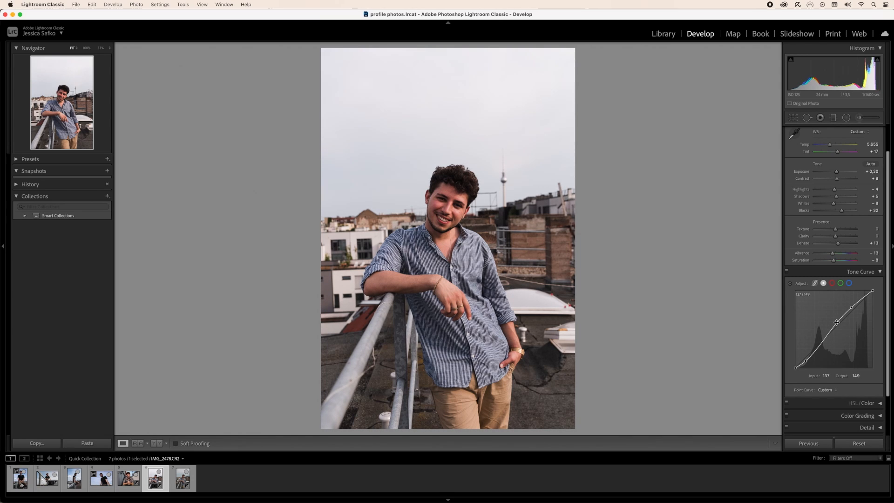
{"action": "left_click", "coordinate": [787, 272]}
{"action": "left_click", "coordinate": [786, 272]}
- Lower the red channel curve with an upper point at 185/177 and a second point pulled slightly below the diagonal in the midtones
{"action": "left_click", "coordinate": [832, 284]}
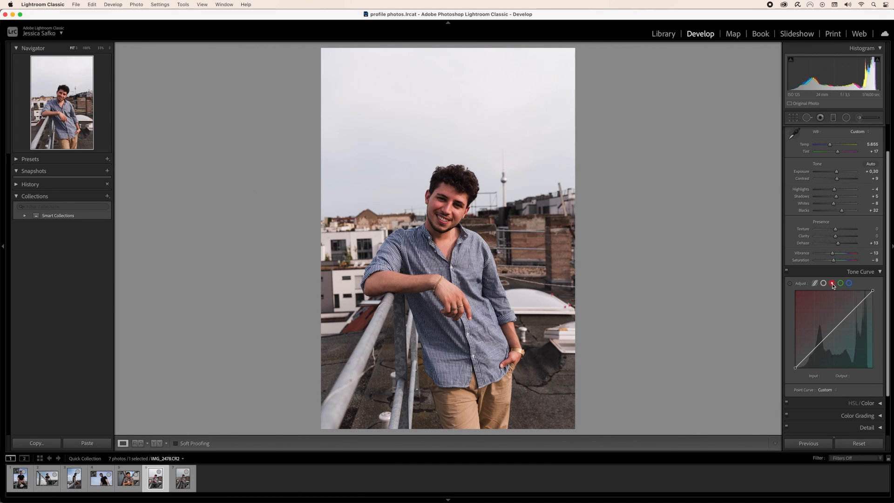
{"action": "left_click", "coordinate": [852, 313]}
{"action": "left_click_drag", "start_coordinate": [852, 315], "coordinate": [853, 316]}
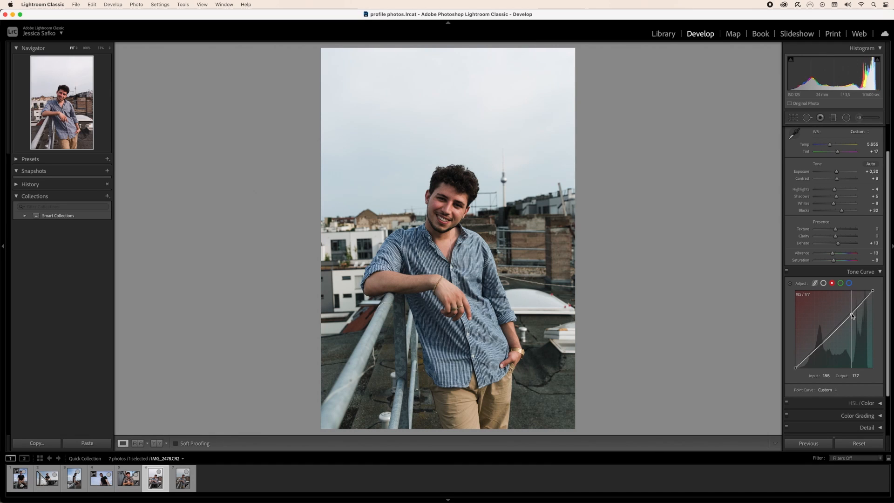
{"action": "left_click", "coordinate": [832, 336]}
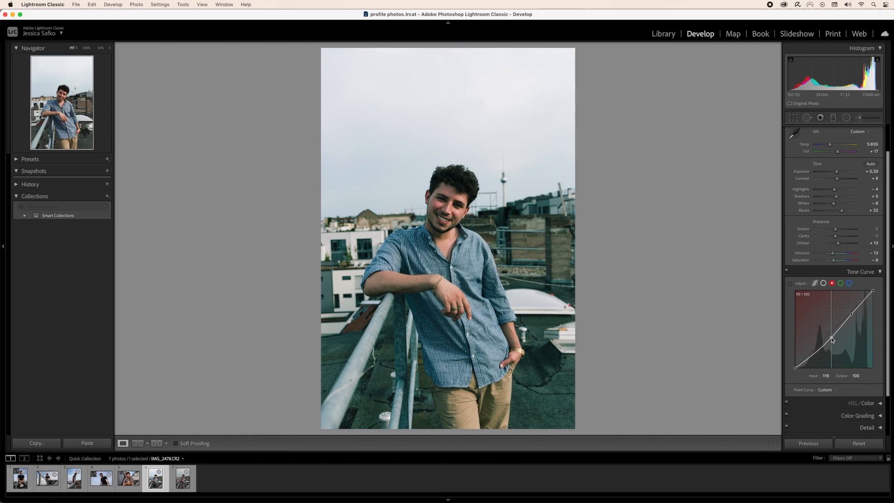
{"action": "left_click_drag", "start_coordinate": [831, 336], "coordinate": [827, 342]}
- Review the green, blue and red channel curves and compare the photo with and without the tone curve
{"action": "left_click", "coordinate": [841, 284]}
{"action": "left_click", "coordinate": [850, 283]}
{"action": "left_click", "coordinate": [832, 283]}
{"action": "left_click", "coordinate": [786, 272]}
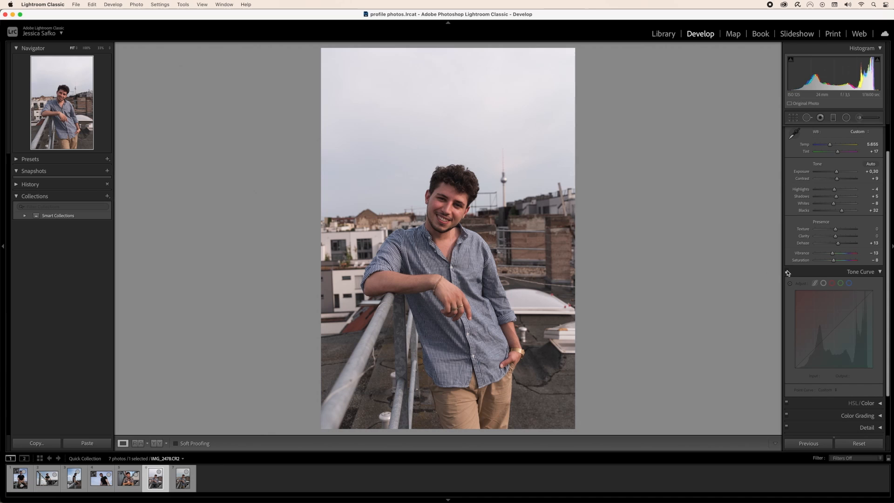
{"action": "left_click", "coordinate": [786, 272]}
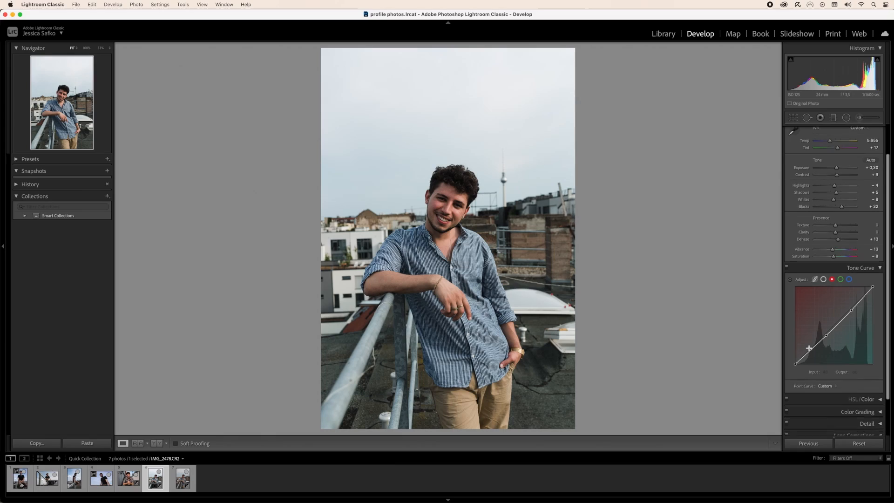
- Sharpen the portrait with amount 69, radius 1.4 and detail 31 while viewing the face at 100%
{"action": "scroll", "coordinate": [838, 354], "scroll_direction": "down", "scroll_amount": 3}
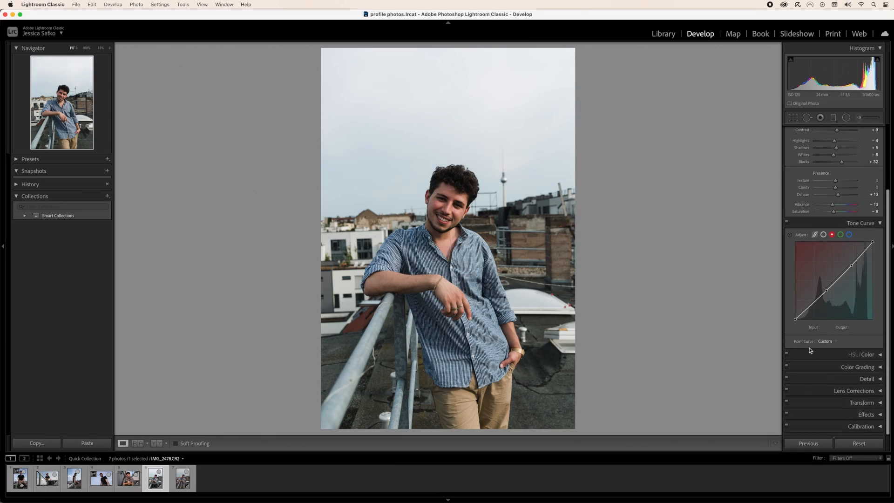
{"action": "left_click", "coordinate": [867, 379]}
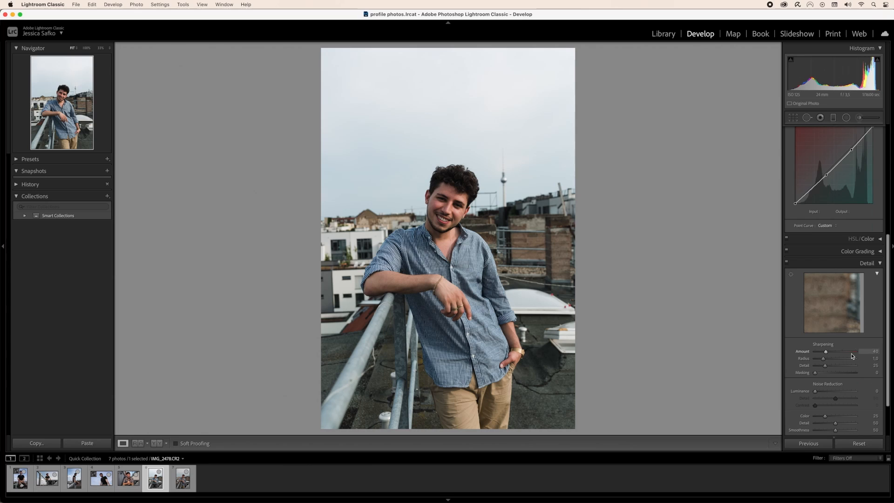
{"action": "scroll", "coordinate": [833, 303], "scroll_direction": "down", "scroll_amount": 2}
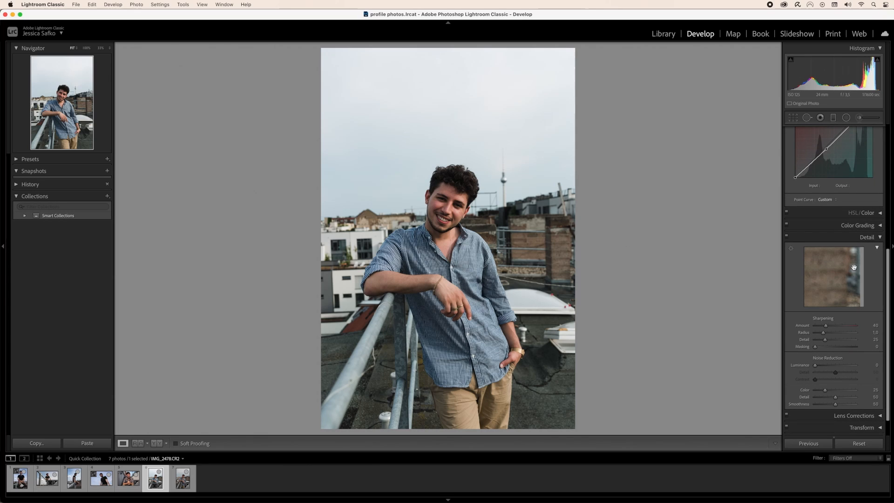
{"action": "left_click_drag", "start_coordinate": [825, 268], "coordinate": [847, 261]}
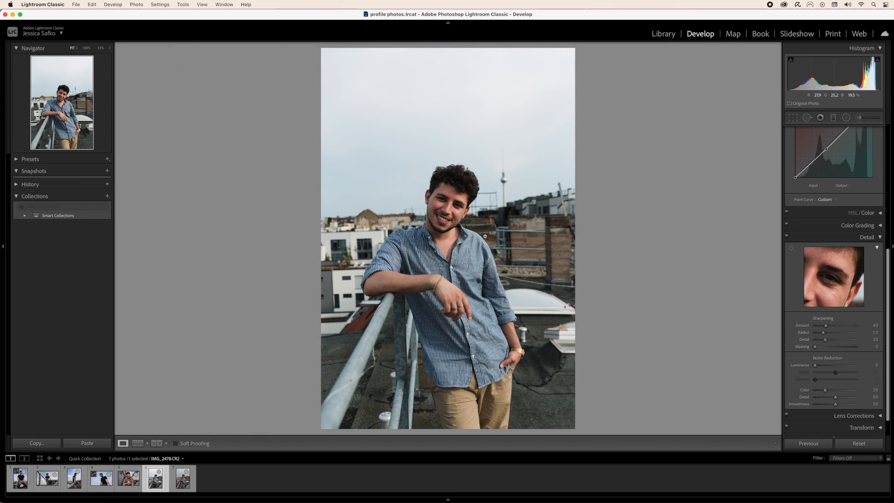
{"action": "left_click", "coordinate": [478, 231]}
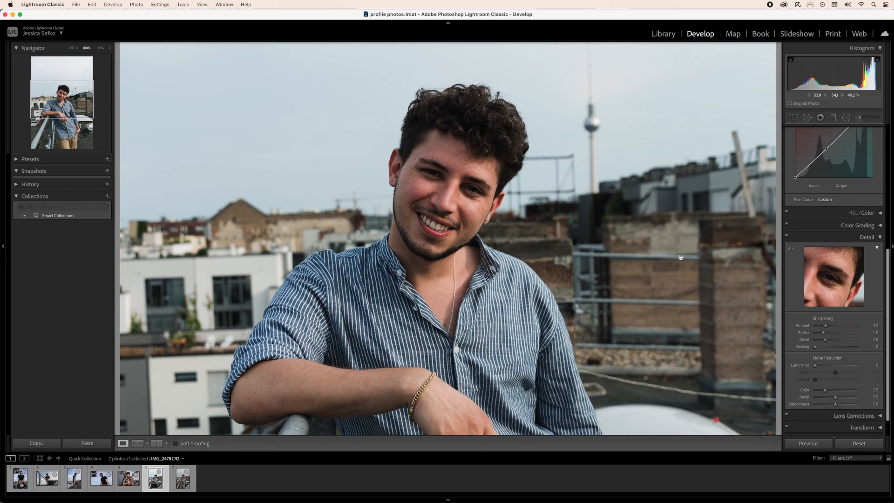
{"action": "left_click_drag", "start_coordinate": [826, 328], "coordinate": [878, 322]}
{"action": "left_click_drag", "start_coordinate": [855, 325], "coordinate": [836, 329]}
{"action": "mouse_move", "coordinate": [822, 333]}
{"action": "left_mouse_down"}
{"action": "mouse_move", "coordinate": [831, 334]}
{"action": "mouse_move", "coordinate": [827, 343]}
{"action": "left_mouse_up"}
{"action": "left_click_drag", "start_coordinate": [827, 343], "coordinate": [828, 343]}
- Set the sharpening masking to 90 using the black-and-white mask preview to restrict sharpening to the edges
{"action": "key", "text": "alt"}
{"action": "left_click_drag", "start_coordinate": [815, 347], "coordinate": [858, 349]}
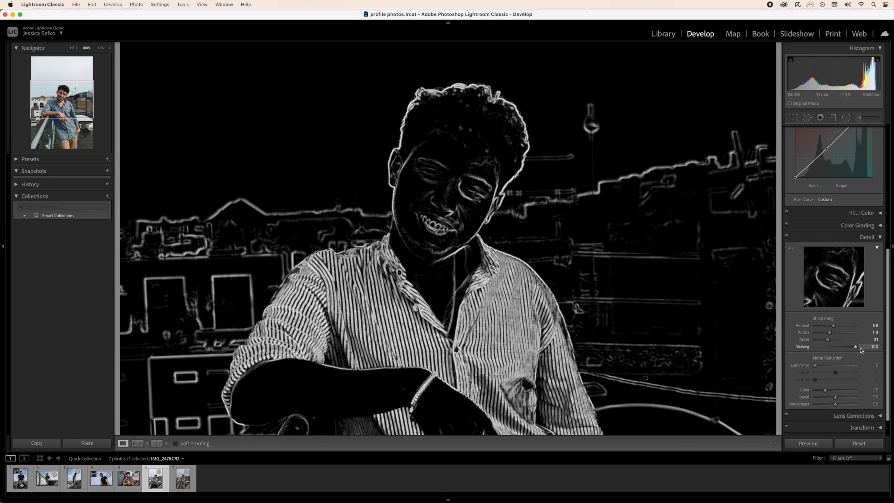
{"action": "left_click_drag", "start_coordinate": [859, 347], "coordinate": [852, 347]}
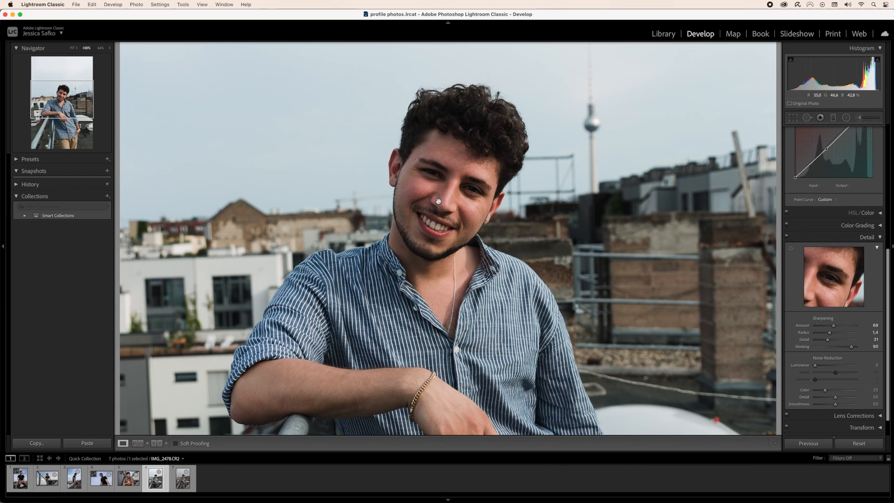
- Compare the portrait with and without the Detail sharpening at 200% magnification
{"action": "key", "text": "super+equal"}
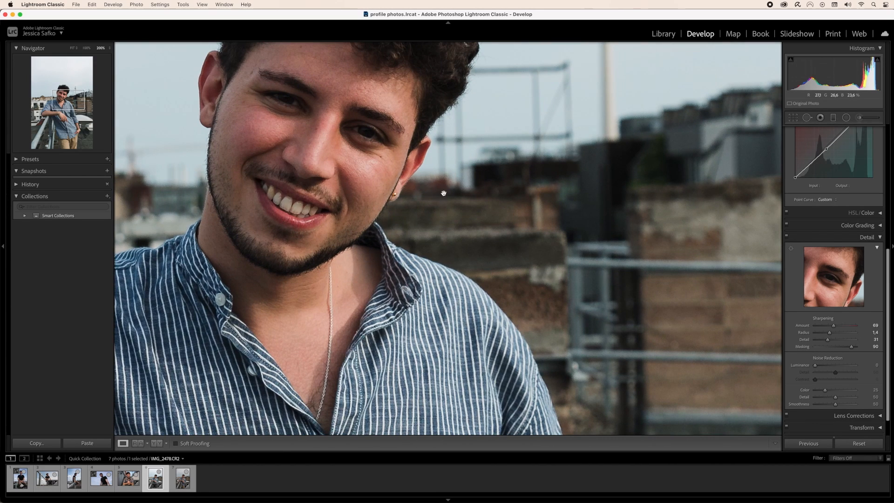
{"action": "left_click", "coordinate": [787, 236]}
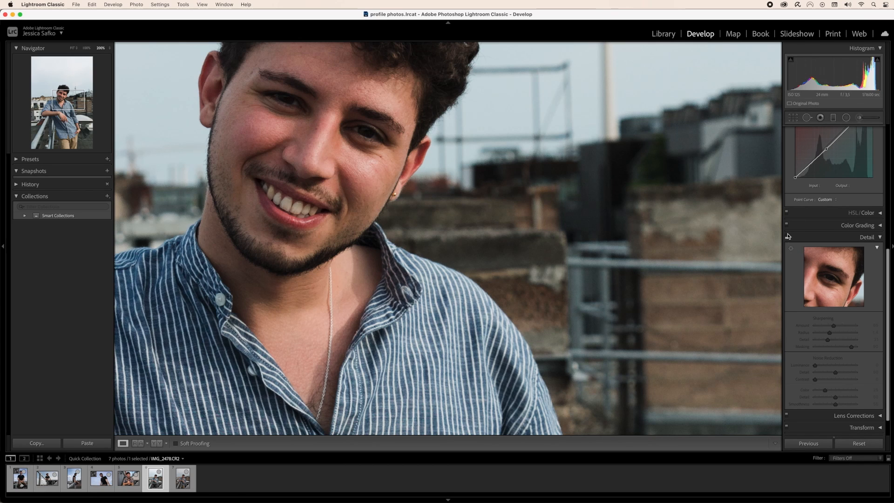
{"action": "left_click", "coordinate": [787, 236]}
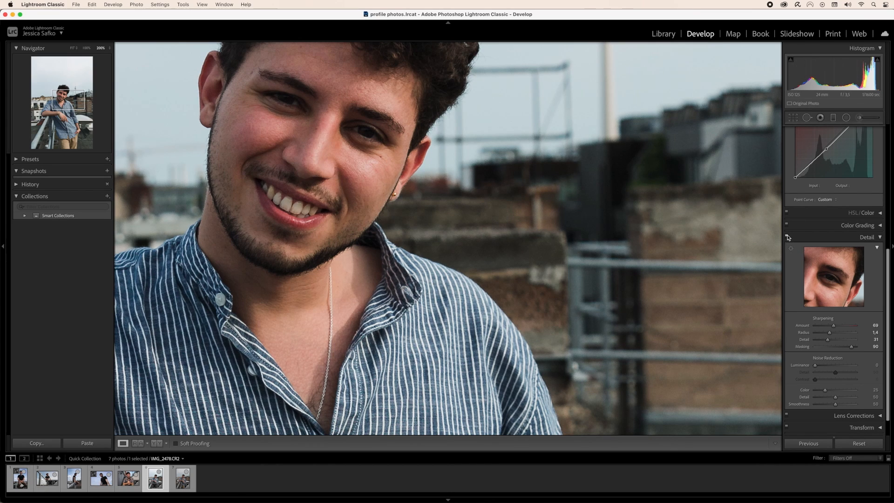
- Set the colour noise reduction to 37 while viewing the skin and hair on the forehead in close-up
{"action": "left_click_drag", "start_coordinate": [377, 181], "coordinate": [497, 246]}
{"action": "left_click_drag", "start_coordinate": [461, 162], "coordinate": [463, 191]}
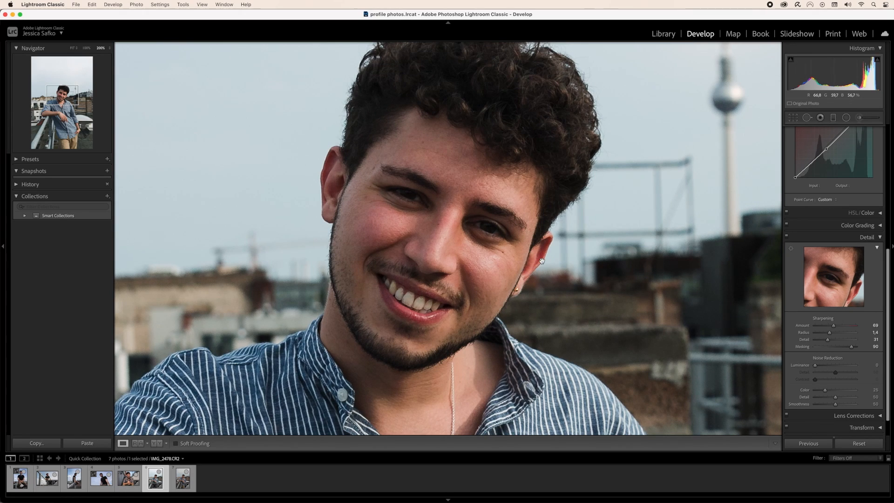
{"action": "key", "text": "super+equal"}
{"action": "key", "text": "super+equal"}
{"action": "key", "text": "super+equal"}
{"action": "key", "text": "super+equal"}
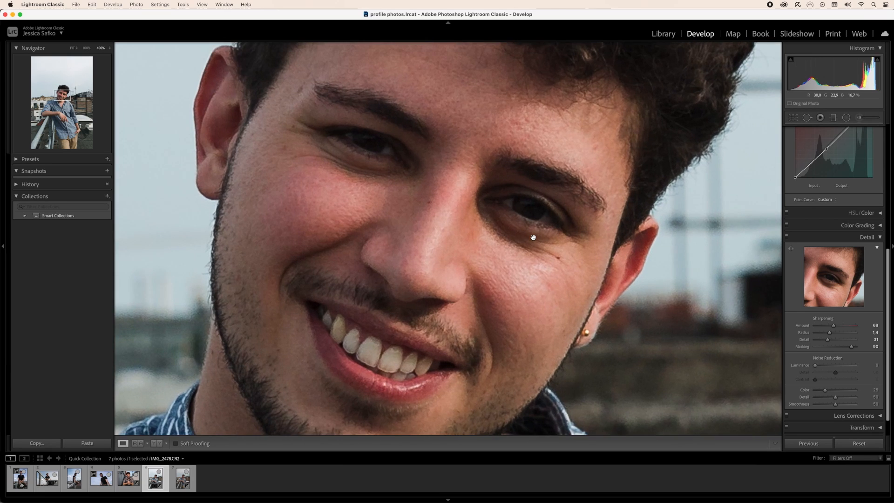
{"action": "scroll", "coordinate": [533, 237], "scroll_direction": "up", "scroll_amount": 3}
{"action": "key", "text": "super+minus"}
{"action": "scroll", "coordinate": [528, 245], "scroll_direction": "up", "scroll_amount": 5}
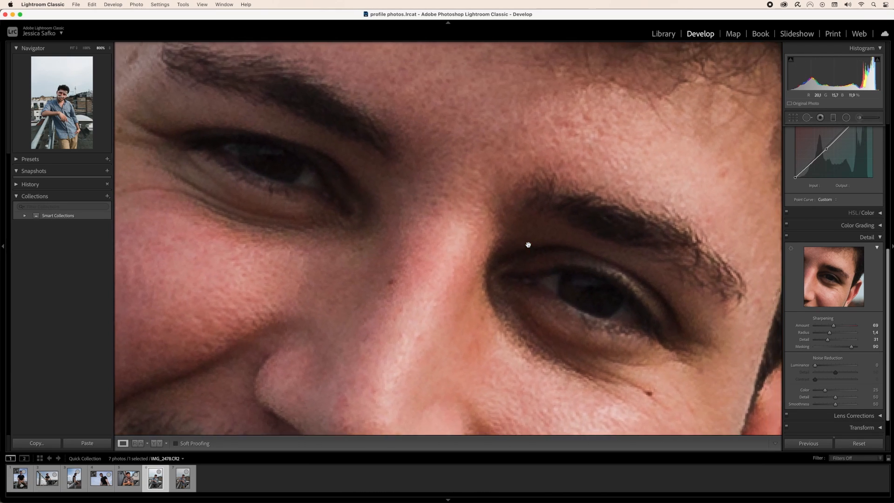
{"action": "scroll", "coordinate": [528, 245], "scroll_direction": "up", "scroll_amount": 2}
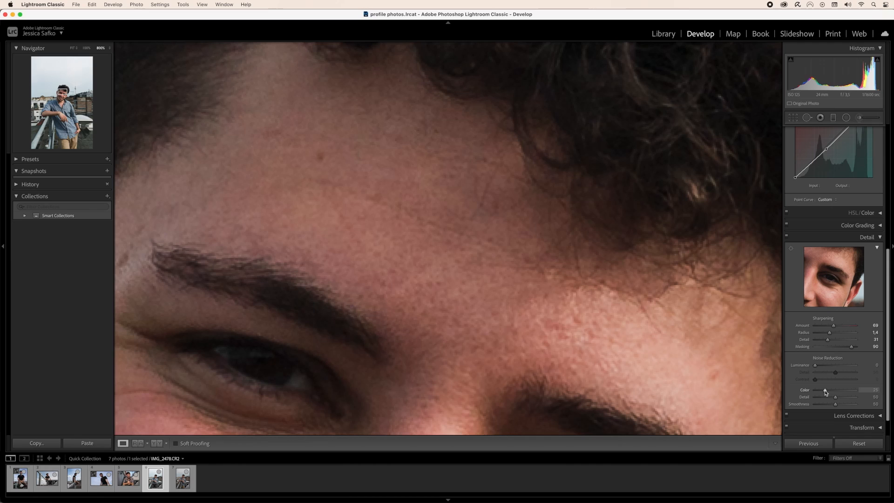
{"action": "left_click_drag", "start_coordinate": [825, 393], "coordinate": [803, 392]}
{"action": "mouse_move", "coordinate": [815, 391]}
{"action": "left_mouse_down"}
{"action": "mouse_move", "coordinate": [852, 392]}
{"action": "mouse_move", "coordinate": [808, 393]}
{"action": "mouse_move", "coordinate": [839, 393]}
{"action": "mouse_move", "coordinate": [830, 394]}
{"action": "left_mouse_up"}
- Compare the face and hair at 300% with the Detail adjustments switched off and back on
{"action": "key", "text": "super+minus"}
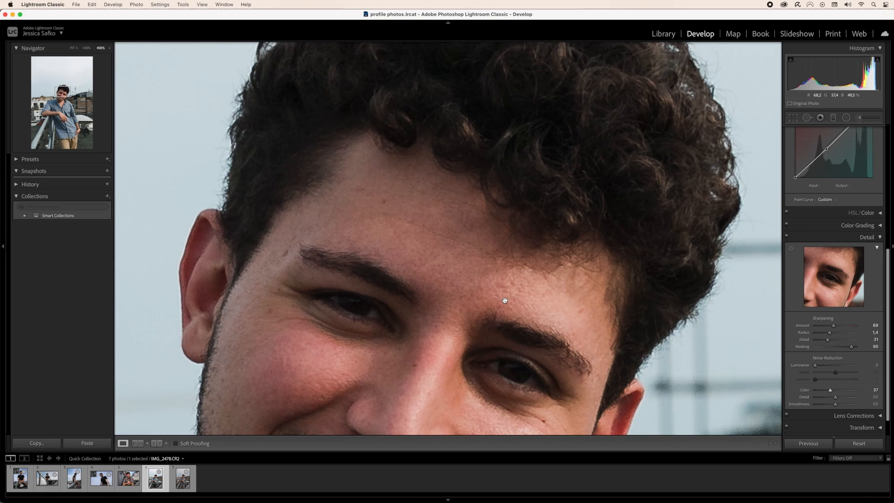
{"action": "key", "text": "super+minus"}
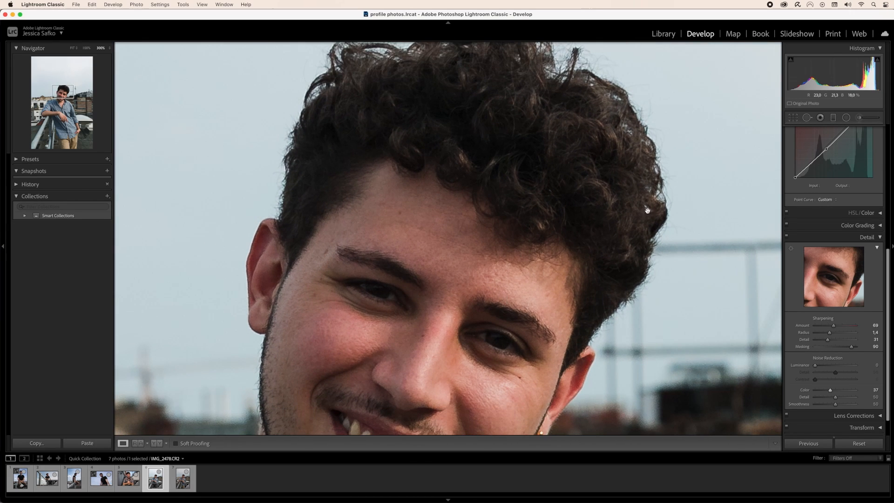
{"action": "left_click", "coordinate": [786, 236]}
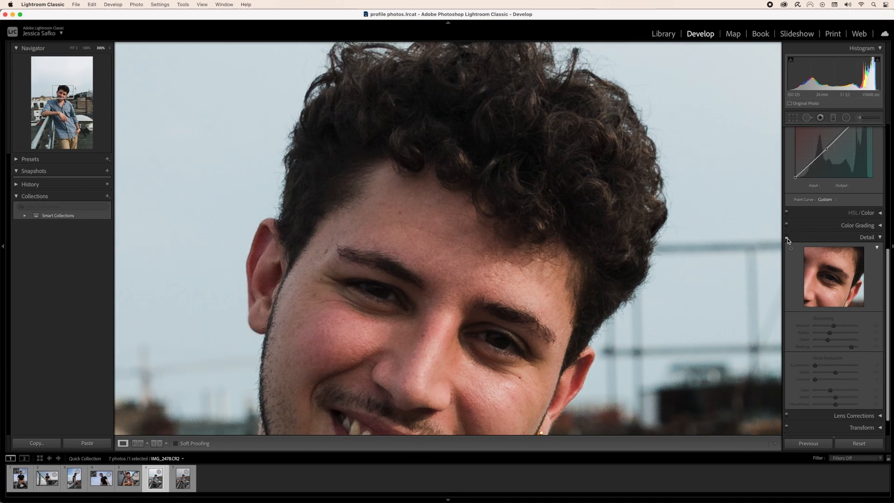
{"action": "left_click", "coordinate": [785, 236]}
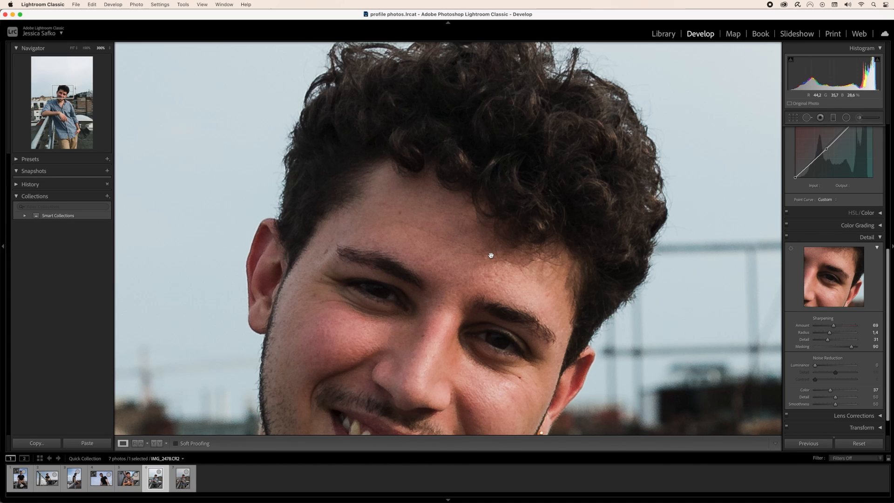
- Show the whole portrait in a side-by-side before and after comparison
{"action": "key", "text": "super+minus"}
{"action": "key", "text": "super+minus"}
{"action": "key", "text": "super+minus"}
{"action": "key", "text": "super+minus"}
{"action": "key", "text": "super+minus"}
{"action": "key", "text": "super+minus"}
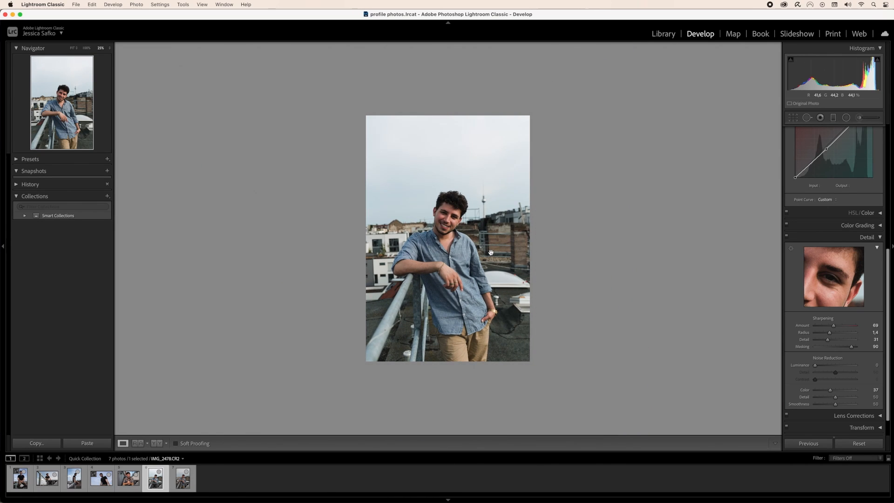
{"action": "left_click", "coordinate": [158, 443]}
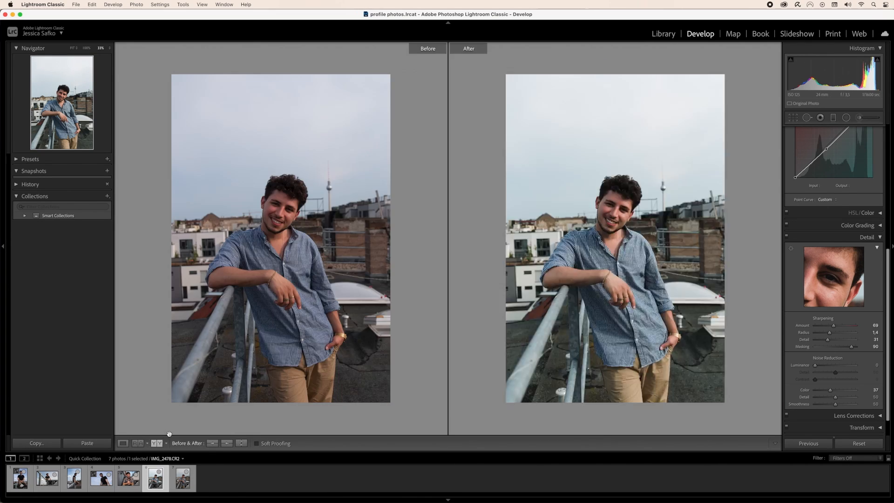